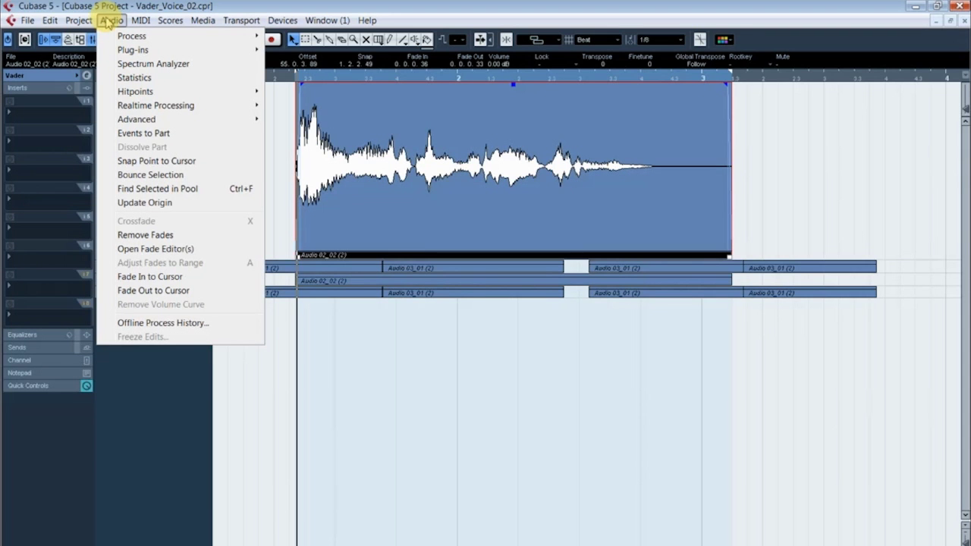
- Pitch-shift the Vader clip down by -3 semitones, previewing the lowered vocal
{"action": "mouse_move", "coordinate": [136, 38]}
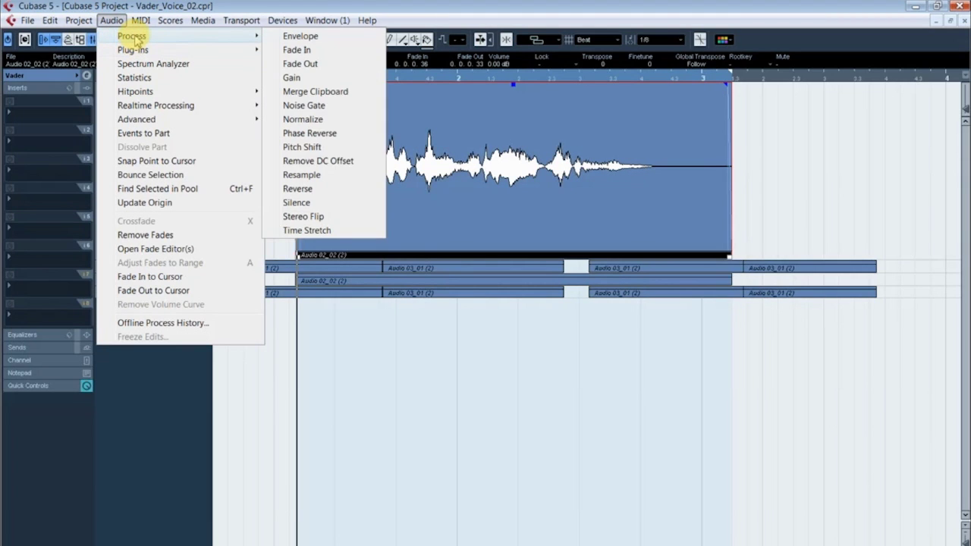
{"action": "left_click", "coordinate": [343, 152]}
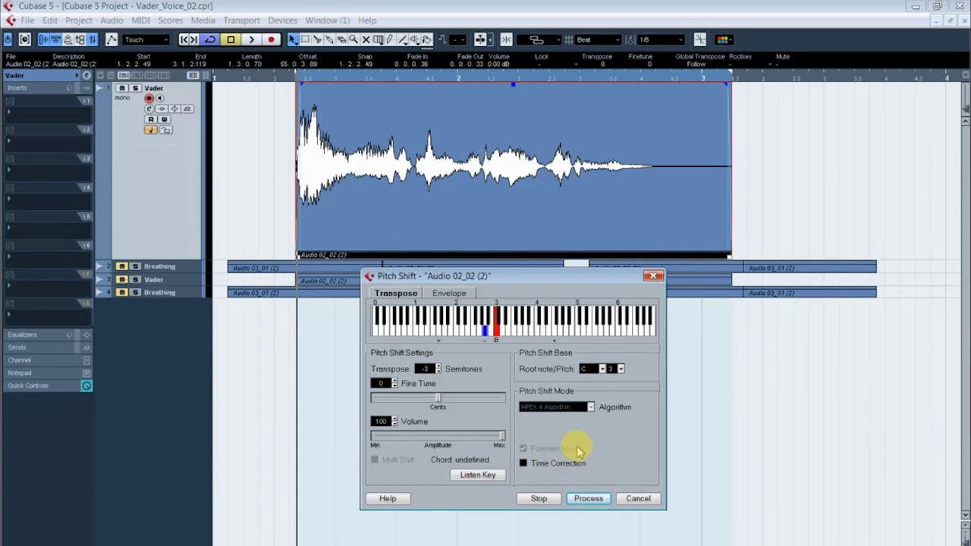
{"action": "left_click", "coordinate": [537, 500]}
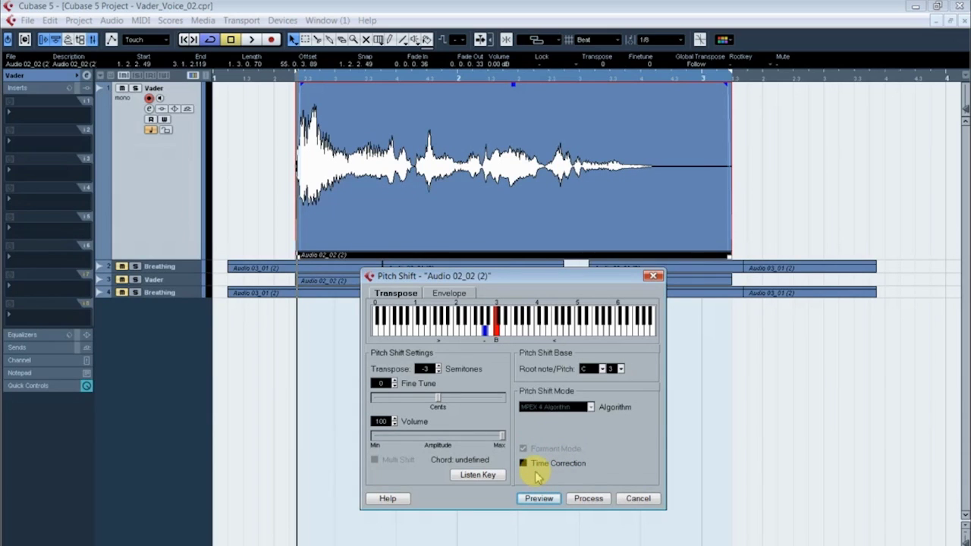
{"action": "left_click", "coordinate": [539, 498]}
{"action": "scroll", "coordinate": [438, 369], "scroll_direction": "up", "scroll_amount": 3}
{"action": "scroll", "coordinate": [440, 376], "scroll_direction": "down", "scroll_amount": 1}
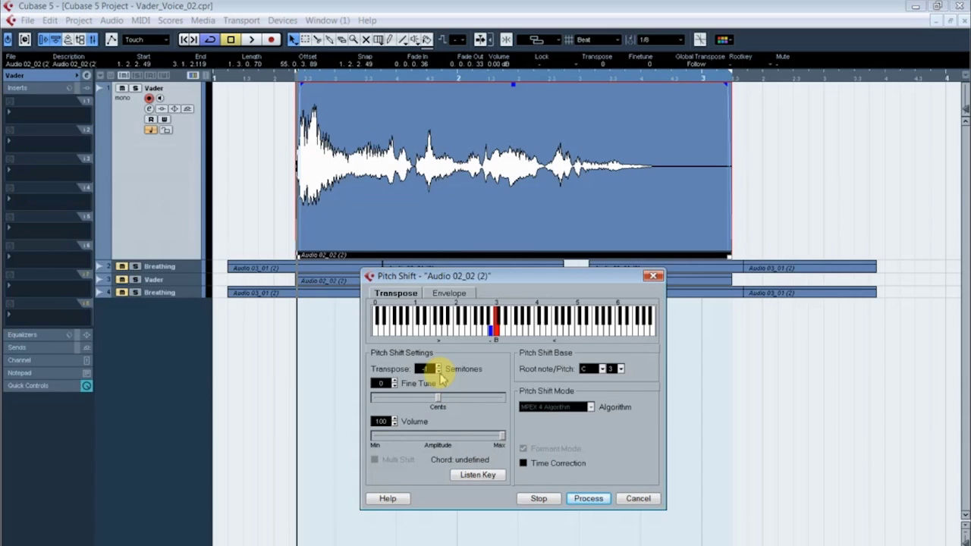
{"action": "scroll", "coordinate": [442, 379], "scroll_direction": "down", "scroll_amount": 1}
{"action": "scroll", "coordinate": [440, 376], "scroll_direction": "down", "scroll_amount": 1}
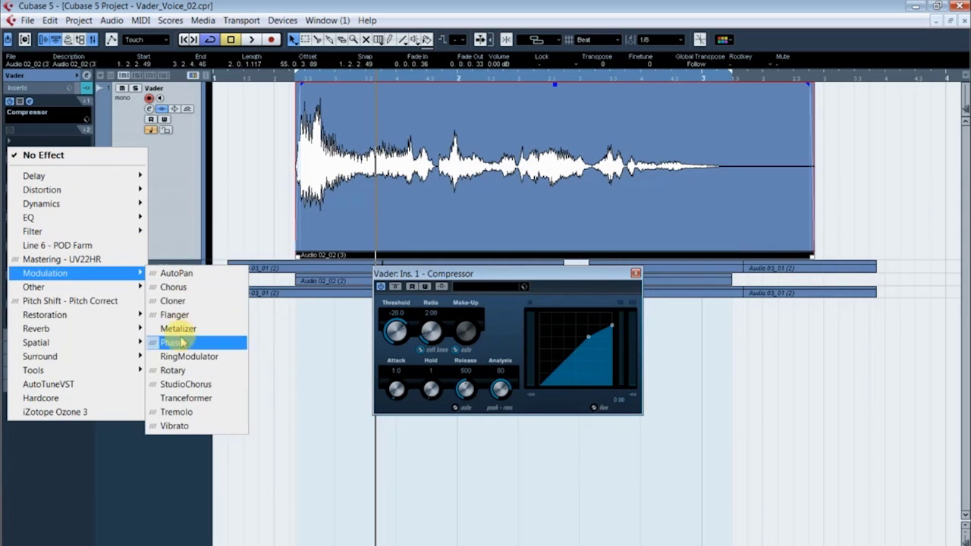
- Add a RingModulator to the Vader track with the Sore Throat preset, output 80% and mix 21%
{"action": "left_click", "coordinate": [186, 356]}
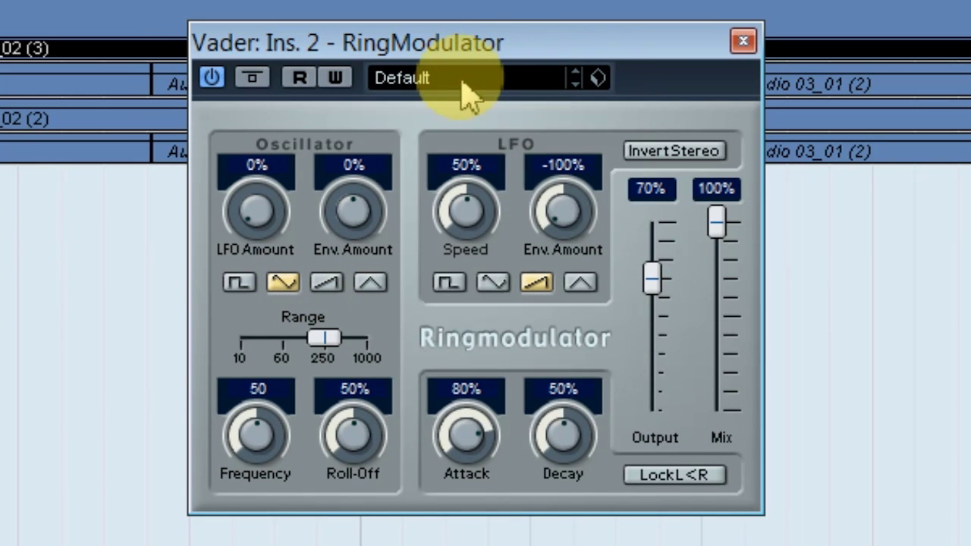
{"action": "left_click", "coordinate": [523, 84]}
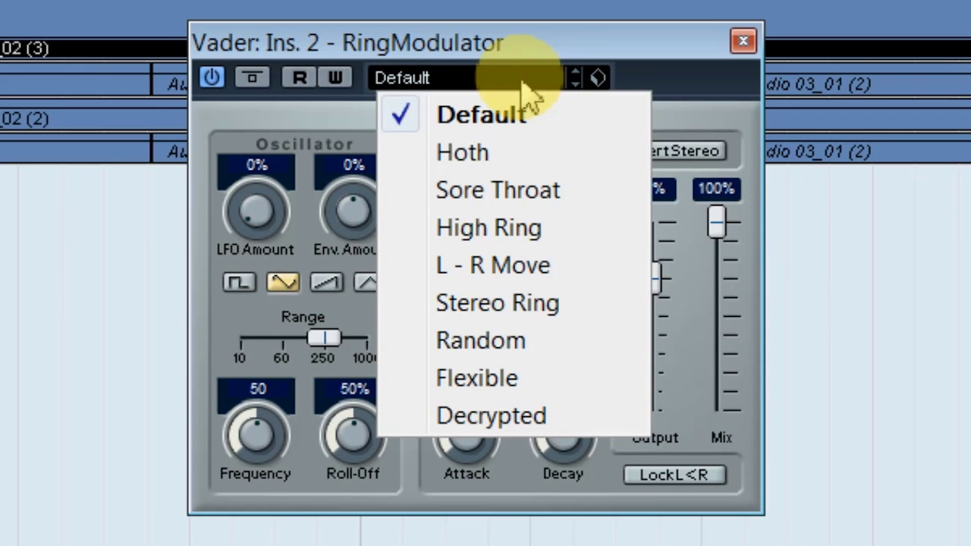
{"action": "left_click", "coordinate": [521, 190]}
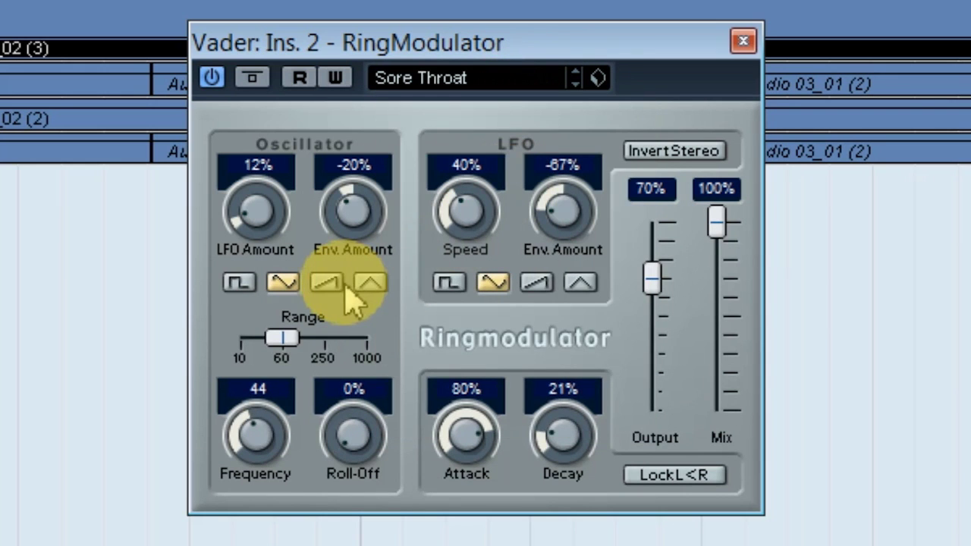
{"action": "left_click_drag", "start_coordinate": [652, 279], "coordinate": [652, 258]}
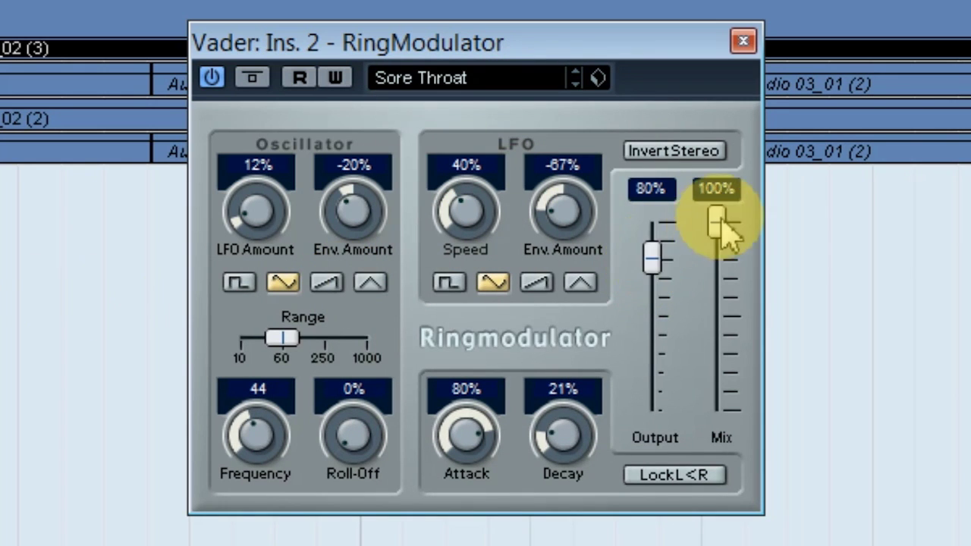
{"action": "left_click_drag", "start_coordinate": [721, 220], "coordinate": [721, 371]}
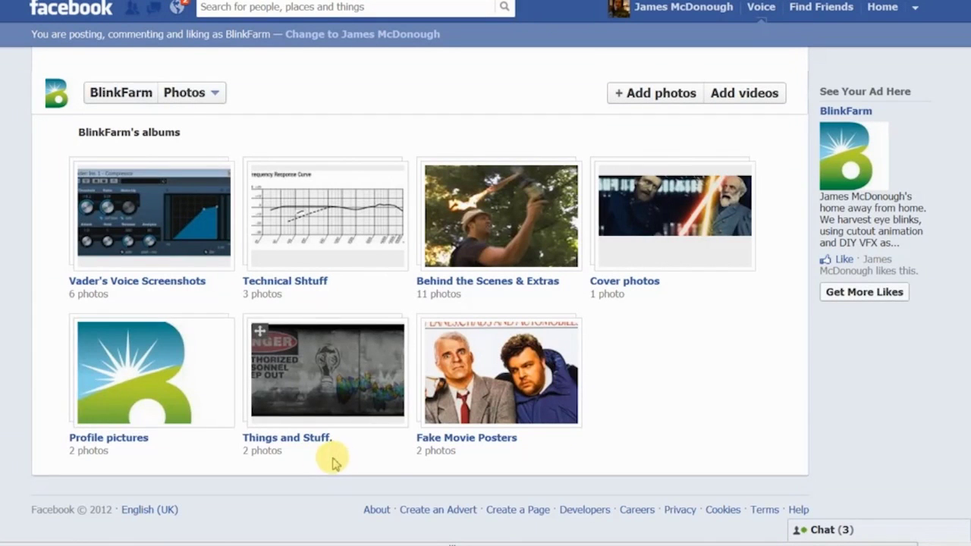
- Open the Vader's Voice Screenshots album and advance to the Phaser settings screenshot
{"action": "left_click", "coordinate": [91, 282]}
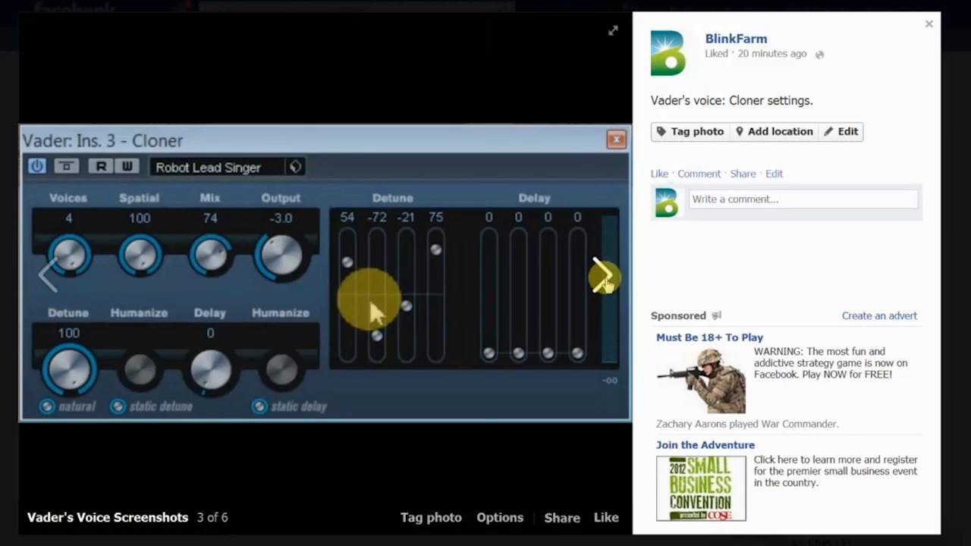
{"action": "left_click", "coordinate": [605, 280]}
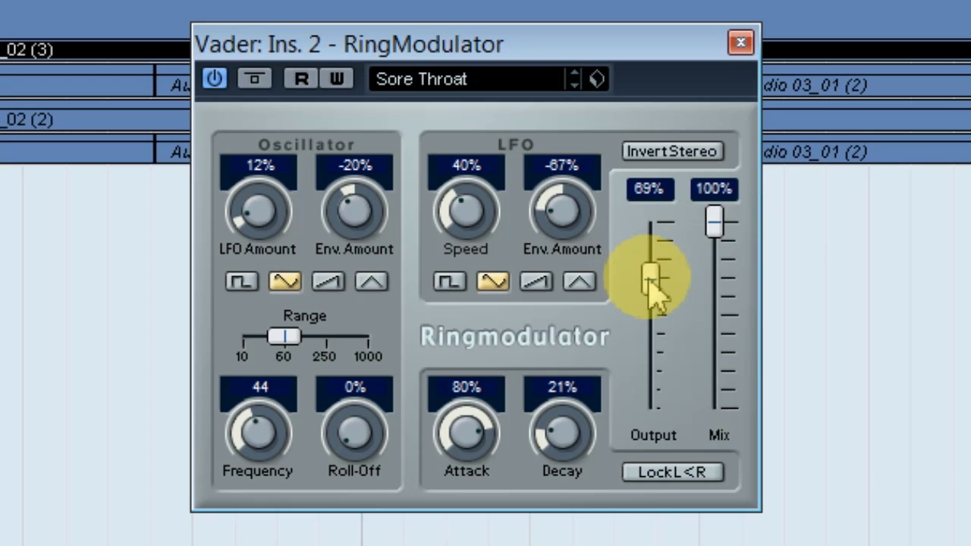
- Raise the RingModulator output to about 81% and insert a Cloner on the Vader track
{"action": "left_click_drag", "start_coordinate": [647, 277], "coordinate": [650, 260]}
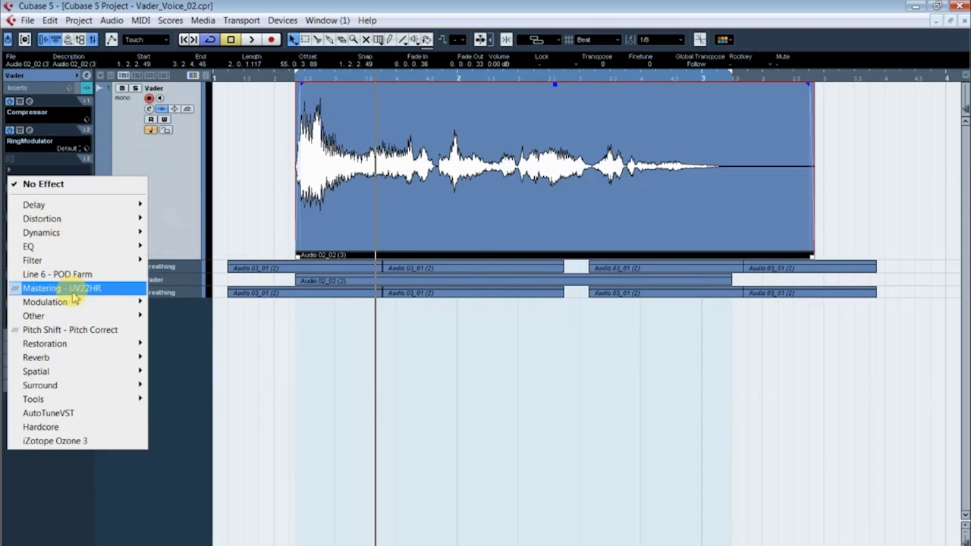
{"action": "mouse_move", "coordinate": [79, 302]}
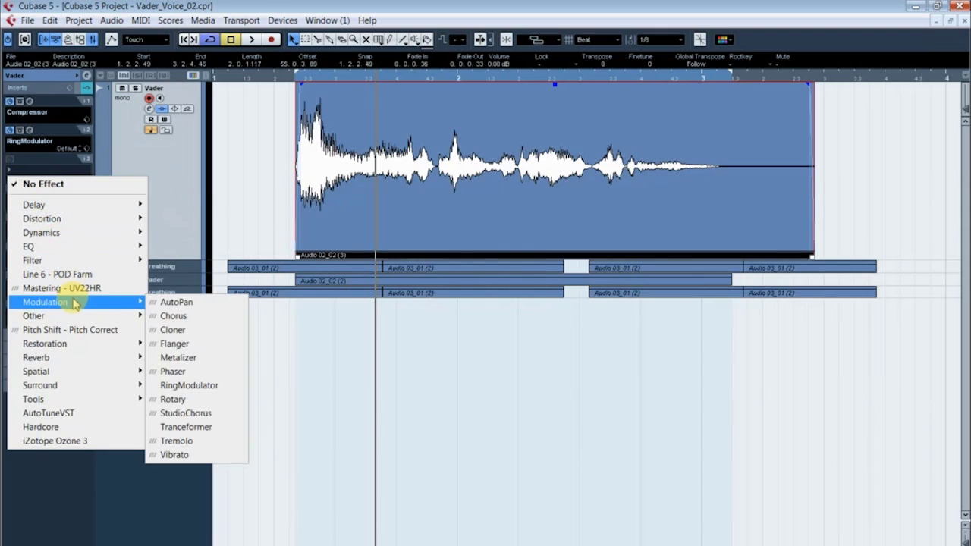
{"action": "left_click", "coordinate": [182, 330]}
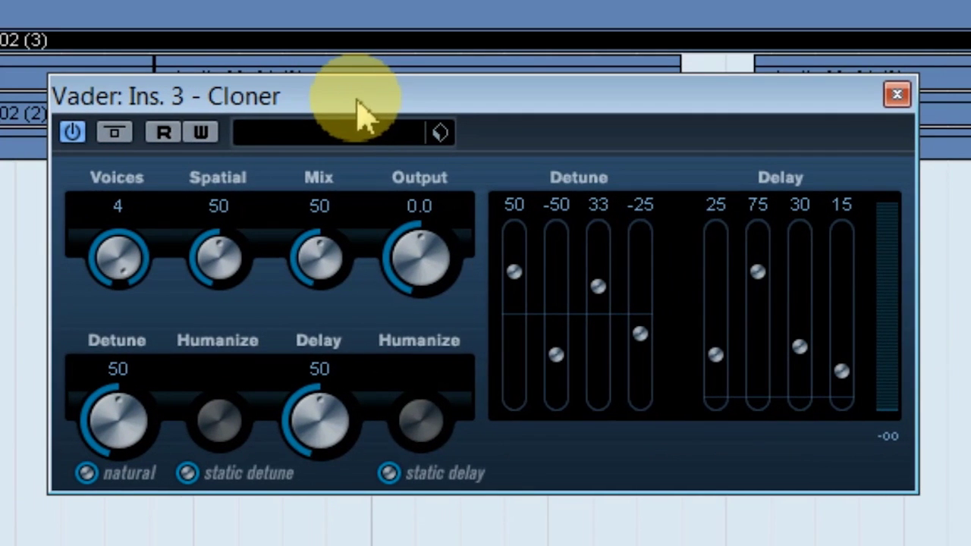
- Load the Robot Lead Singer preset into the Cloner
{"action": "left_click", "coordinate": [445, 258]}
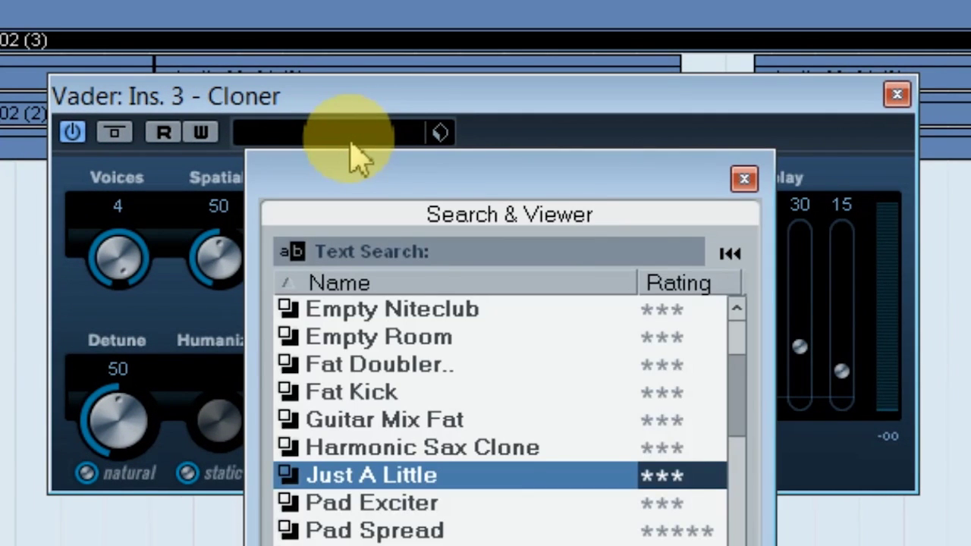
{"action": "left_click_drag", "start_coordinate": [737, 411], "coordinate": [748, 489]}
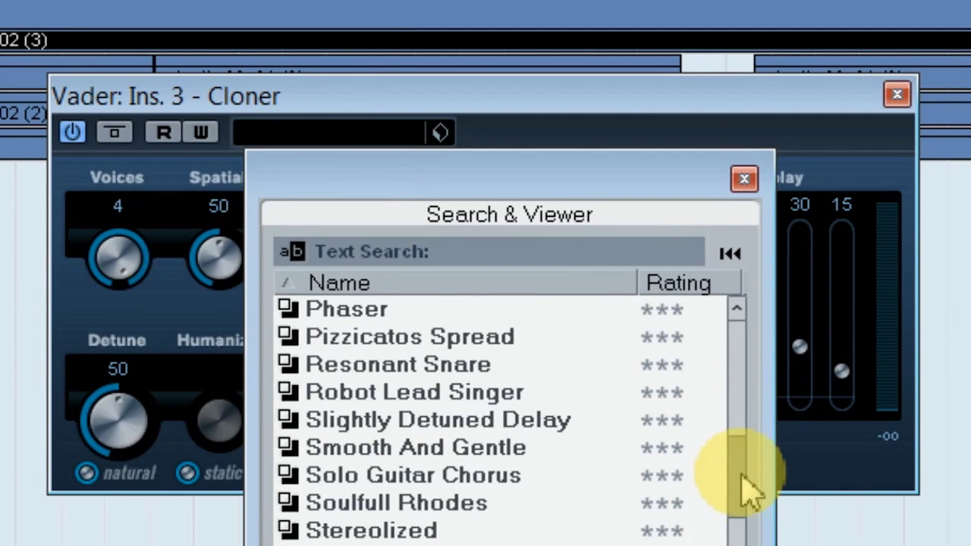
{"action": "left_click", "coordinate": [463, 392]}
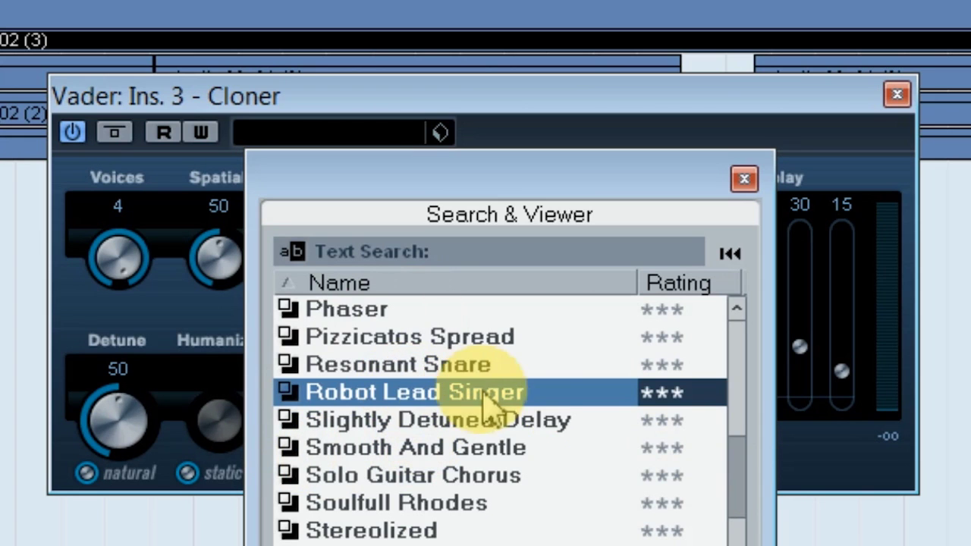
{"action": "double_click", "coordinate": [440, 395]}
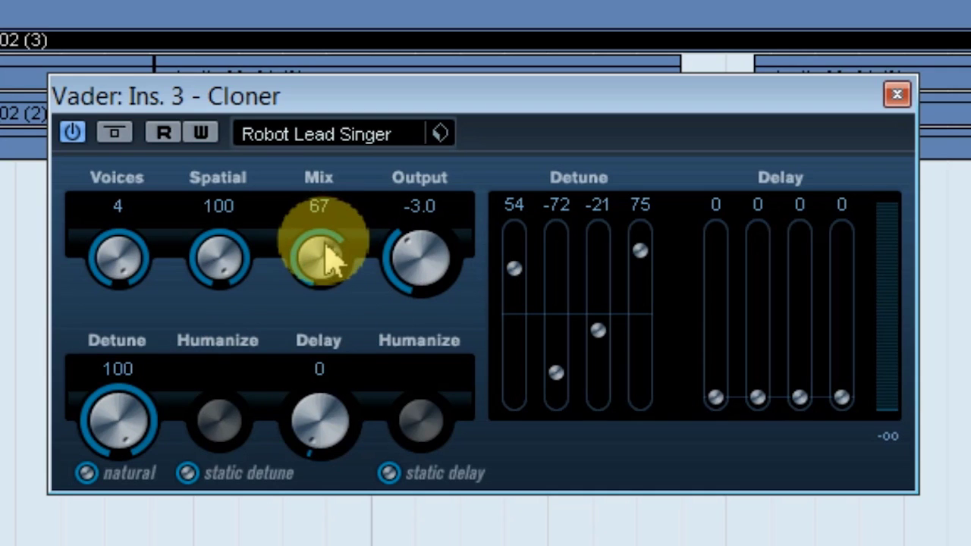
- Set the Cloner's Mix to 74
{"action": "left_click_drag", "start_coordinate": [336, 265], "coordinate": [334, 244]}
{"action": "left_click", "coordinate": [319, 205]}
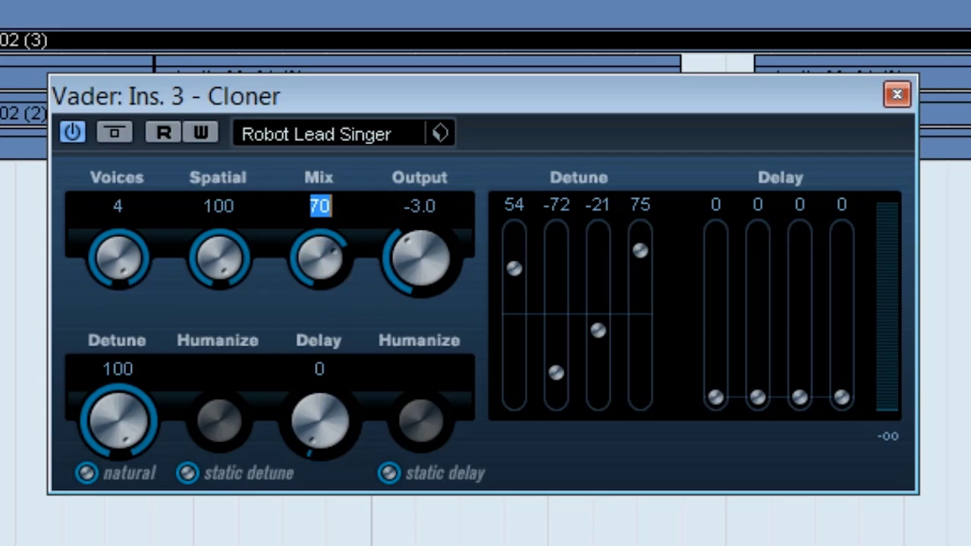
{"action": "type", "text": "74"}
{"action": "key", "text": "Return"}
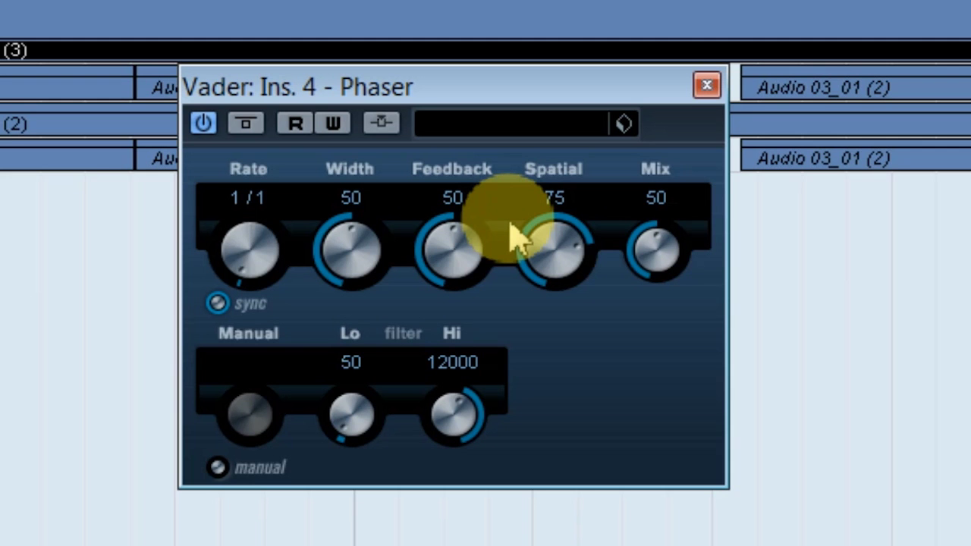
- Load the Resonant Snare preset into the Vader track's Phaser
{"action": "left_click", "coordinate": [459, 128]}
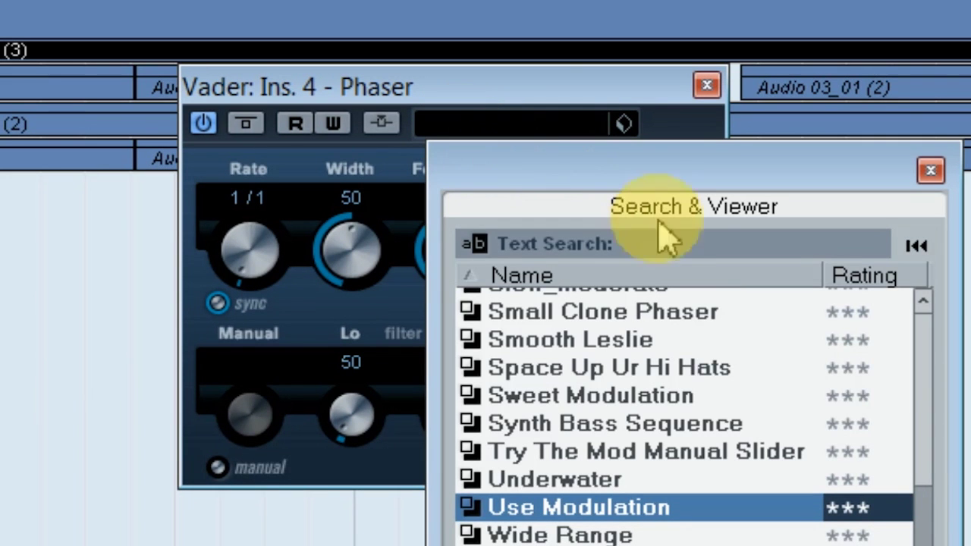
{"action": "scroll", "coordinate": [927, 488], "scroll_direction": "up", "scroll_amount": 2}
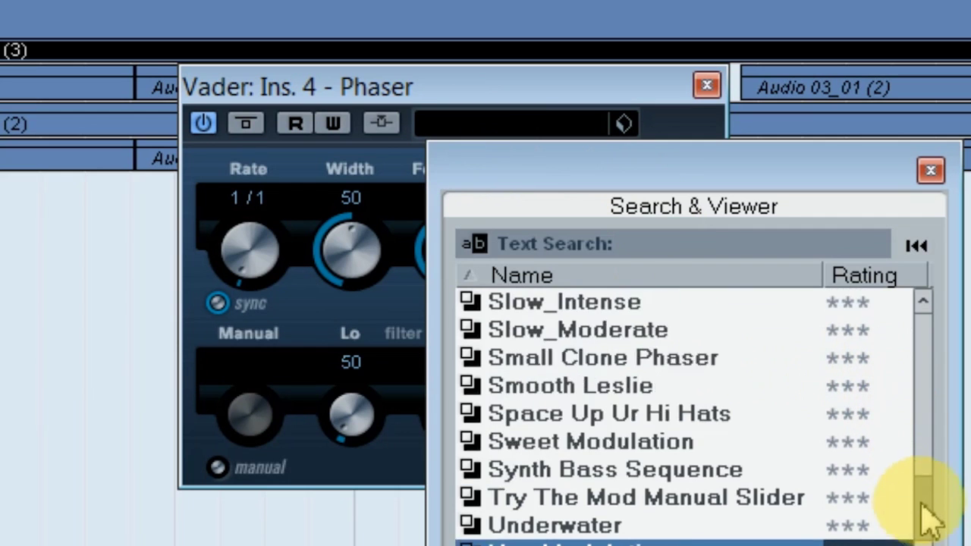
{"action": "scroll", "coordinate": [927, 487], "scroll_direction": "up", "scroll_amount": 2}
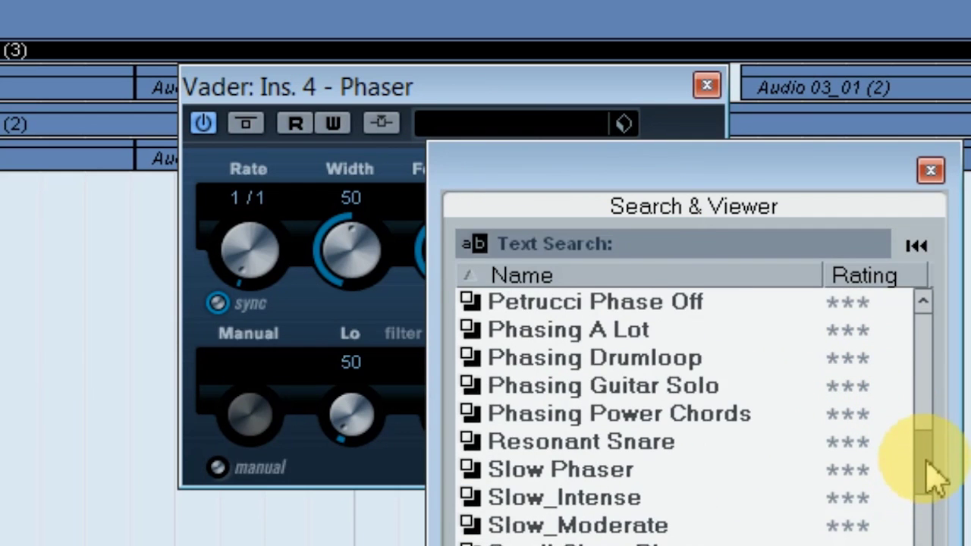
{"action": "double_click", "coordinate": [668, 440]}
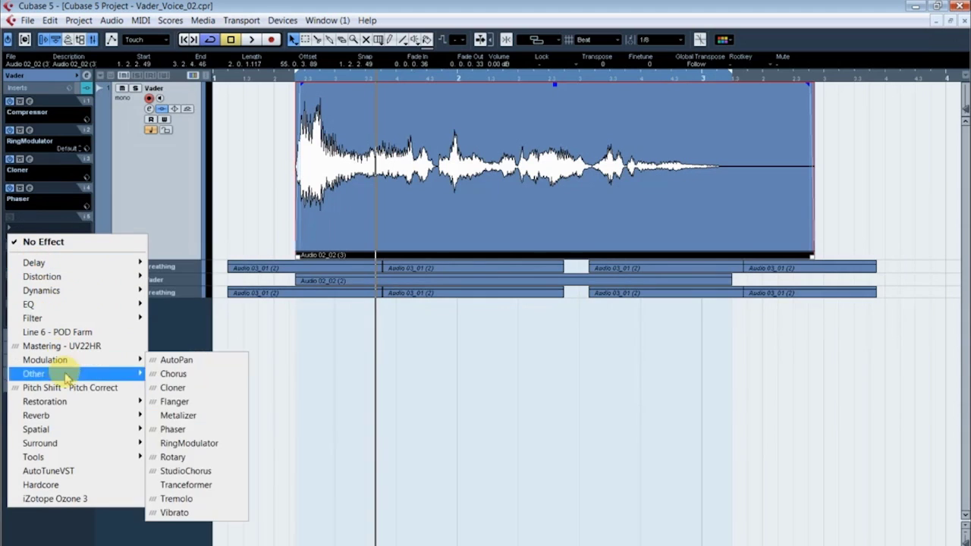
- Insert RoomWorks reverb on slot 5 of the Vader track and load the Room Roomour preset
{"action": "mouse_move", "coordinate": [65, 415]}
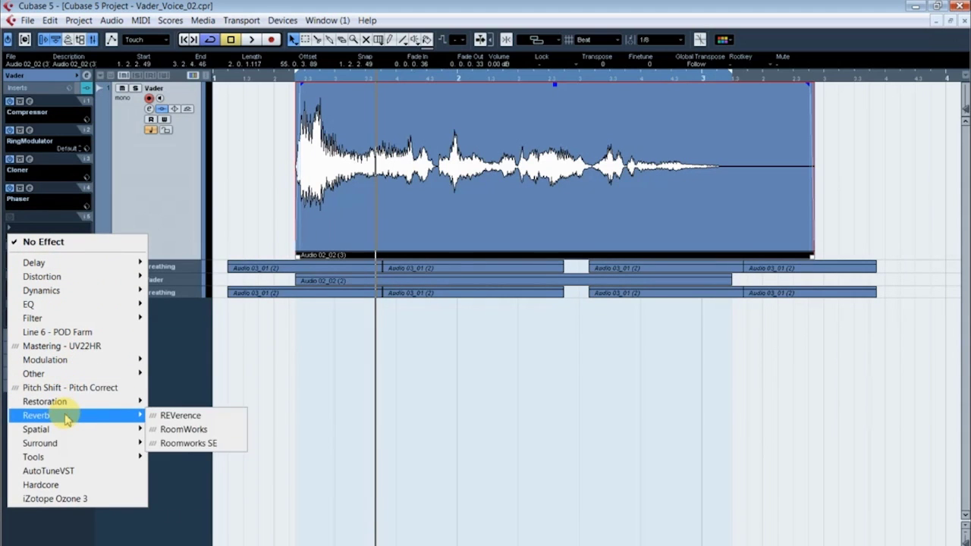
{"action": "left_click", "coordinate": [182, 429]}
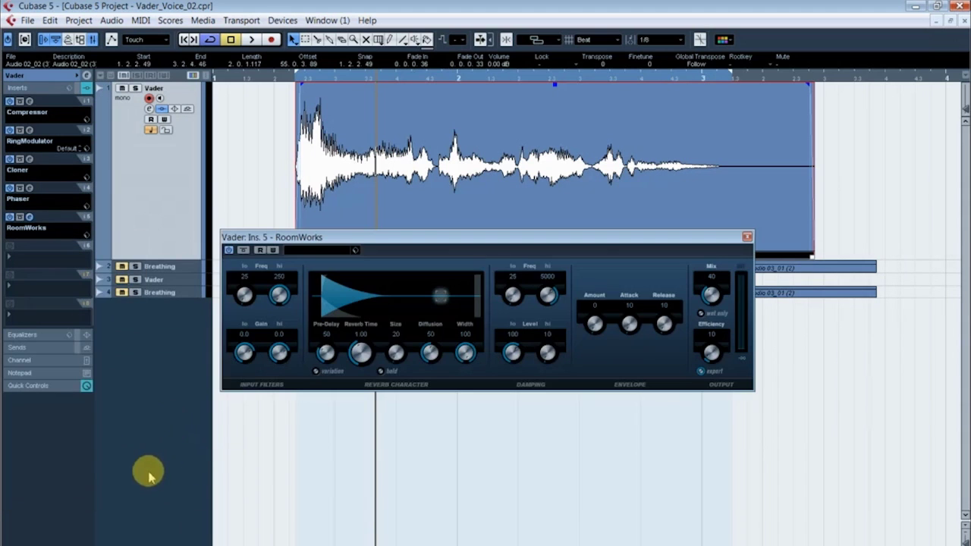
{"action": "left_click", "coordinate": [317, 258]}
{"action": "left_click_drag", "start_coordinate": [456, 357], "coordinate": [461, 385]}
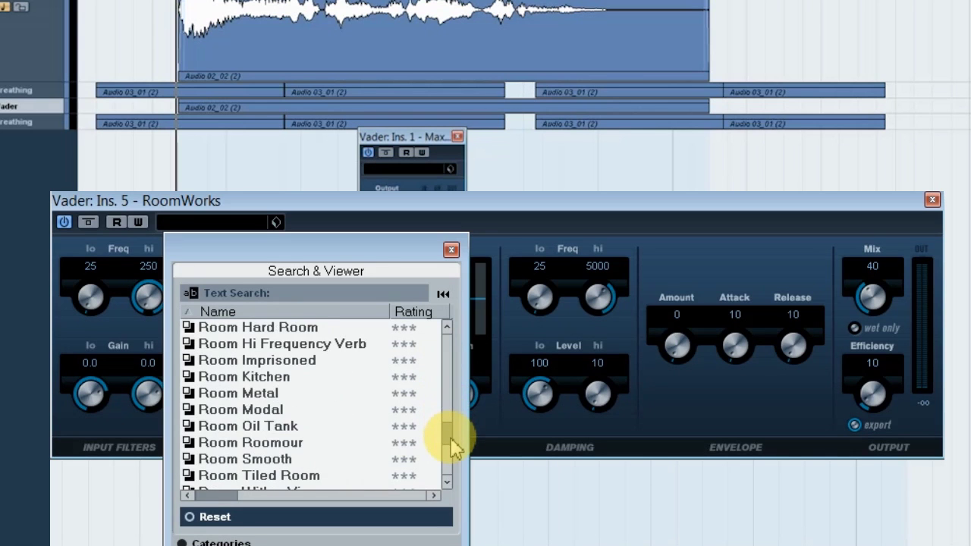
{"action": "left_click", "coordinate": [217, 443]}
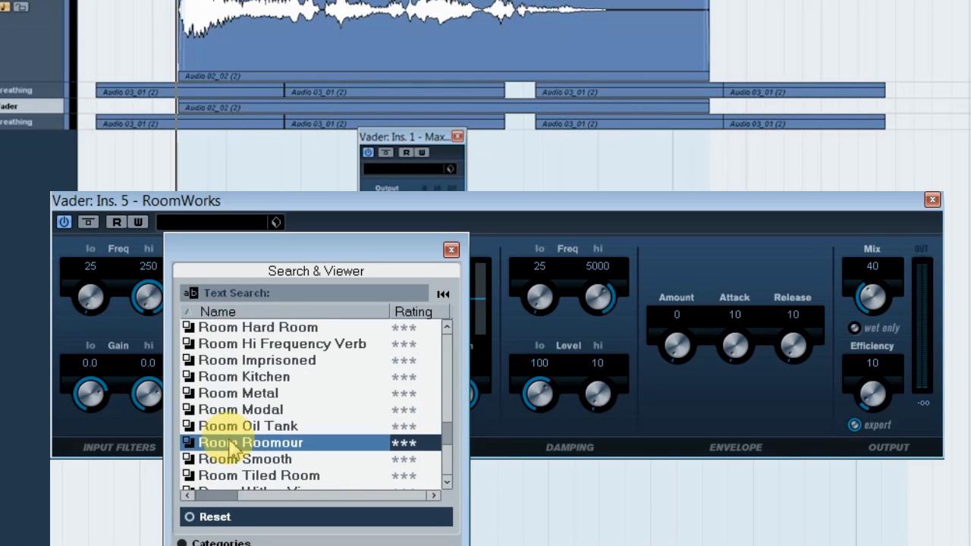
{"action": "double_click", "coordinate": [290, 446]}
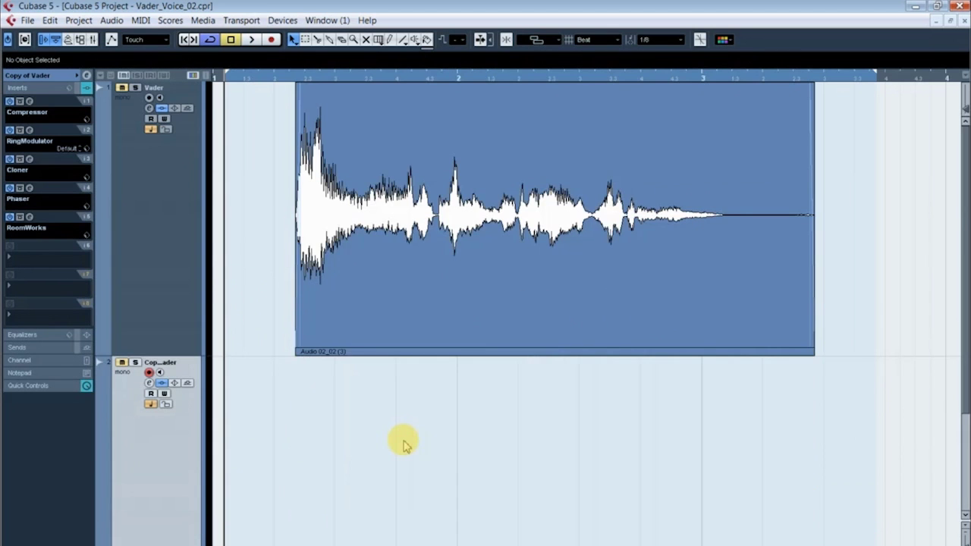
- Select and pitch-shift the Breathing events, then set the Copy of Vader Phaser's Width to 100
{"action": "scroll", "coordinate": [388, 440], "scroll_direction": "down", "scroll_amount": 4}
{"action": "left_click_drag", "start_coordinate": [227, 424], "coordinate": [864, 497]}
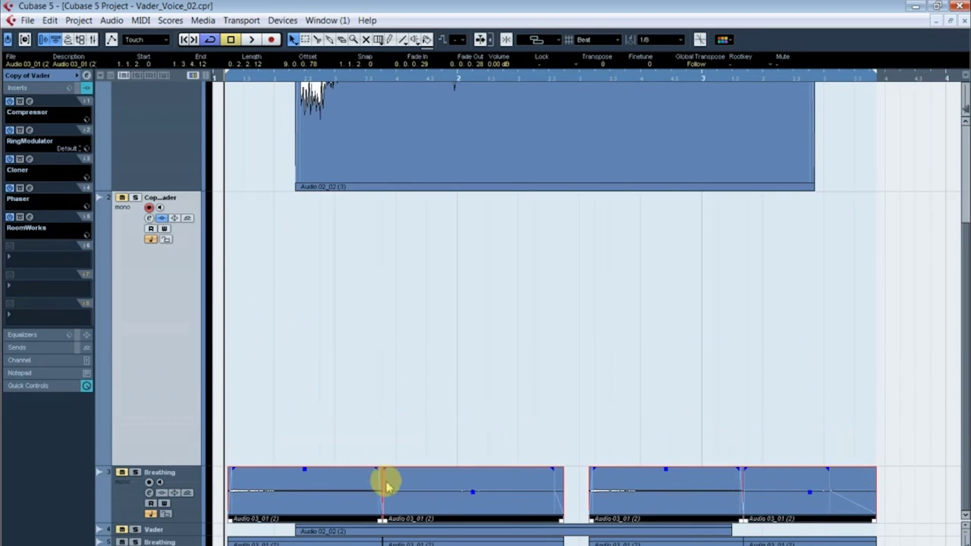
{"action": "key", "text": "alt+s"}
{"action": "left_click", "coordinate": [111, 20]}
{"action": "mouse_move", "coordinate": [135, 38]}
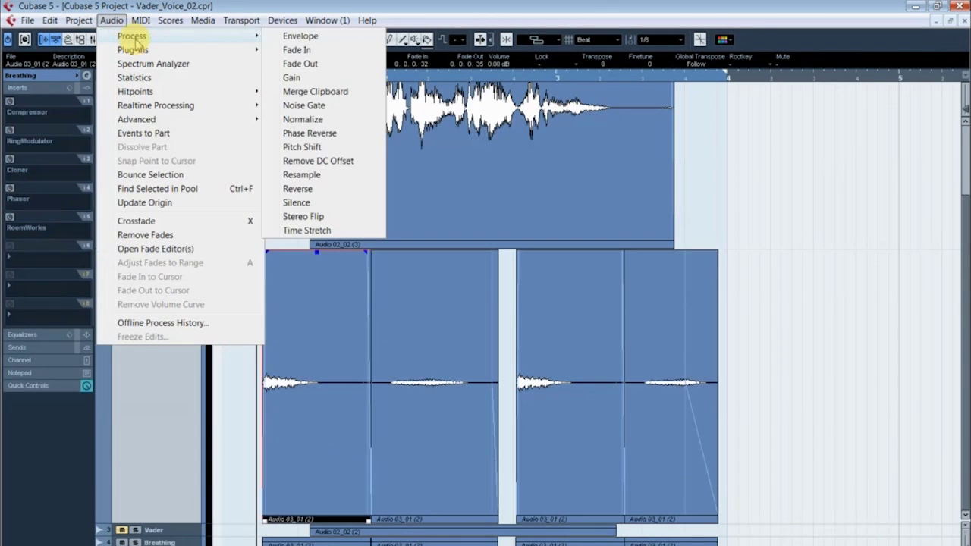
{"action": "left_click", "coordinate": [303, 146]}
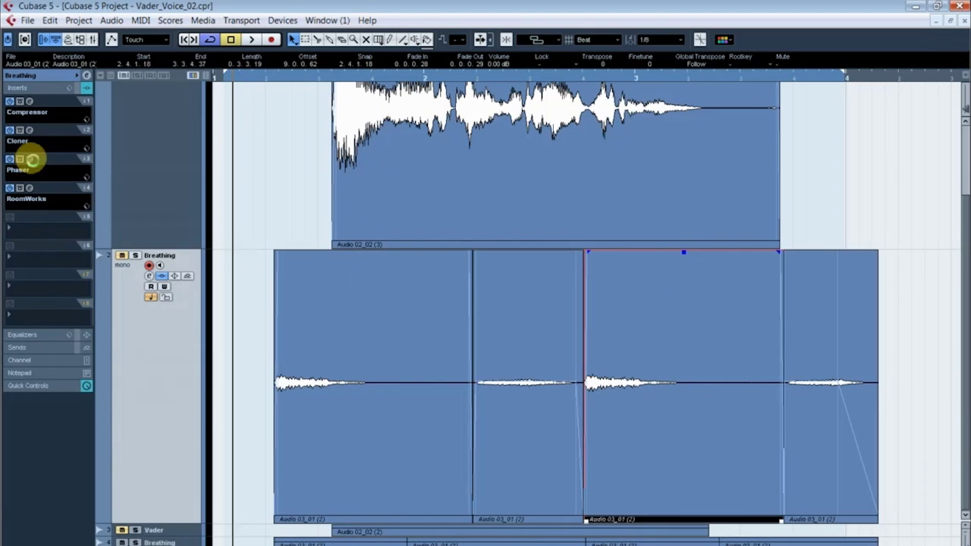
{"action": "left_click", "coordinate": [31, 158]}
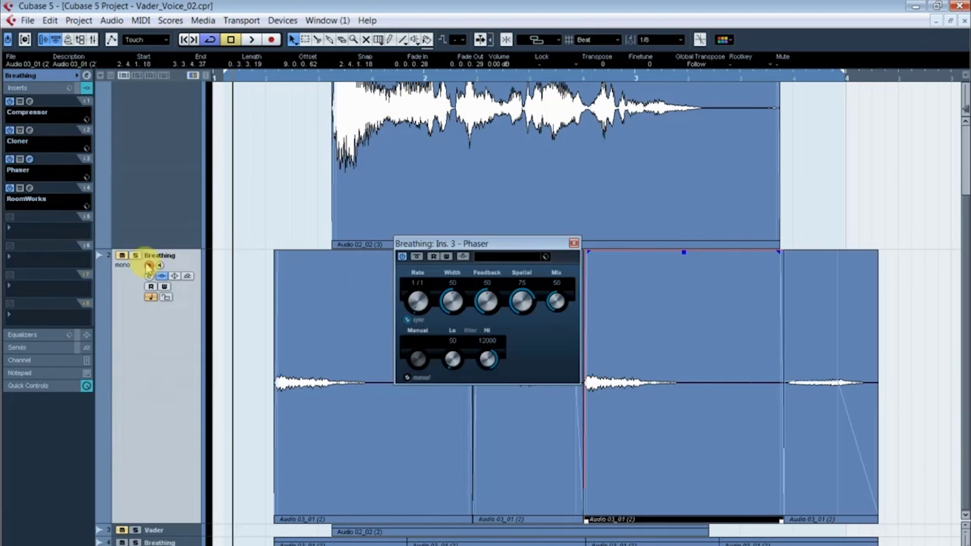
{"action": "left_click_drag", "start_coordinate": [449, 299], "coordinate": [486, 300]}
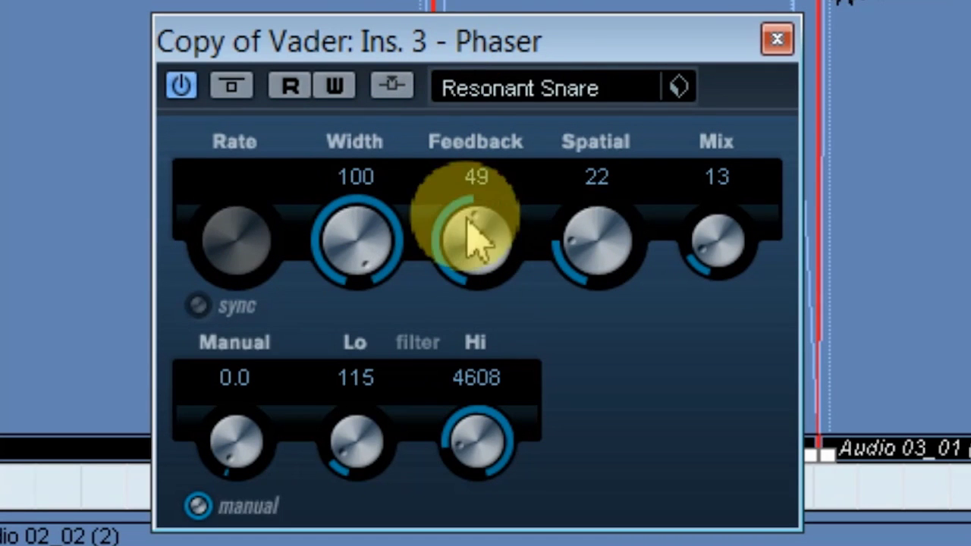